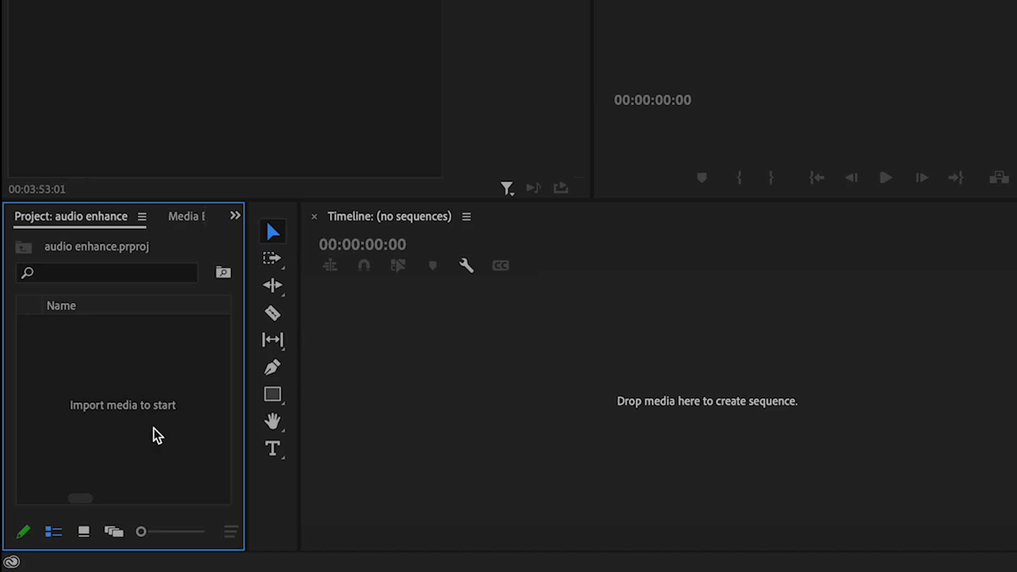
- Import 44686-439940368.mp4, 248445_small.mp4, animation.mp4 and the Grey White Mist video from the B-ROLL folder into the project
right_click(153, 428)
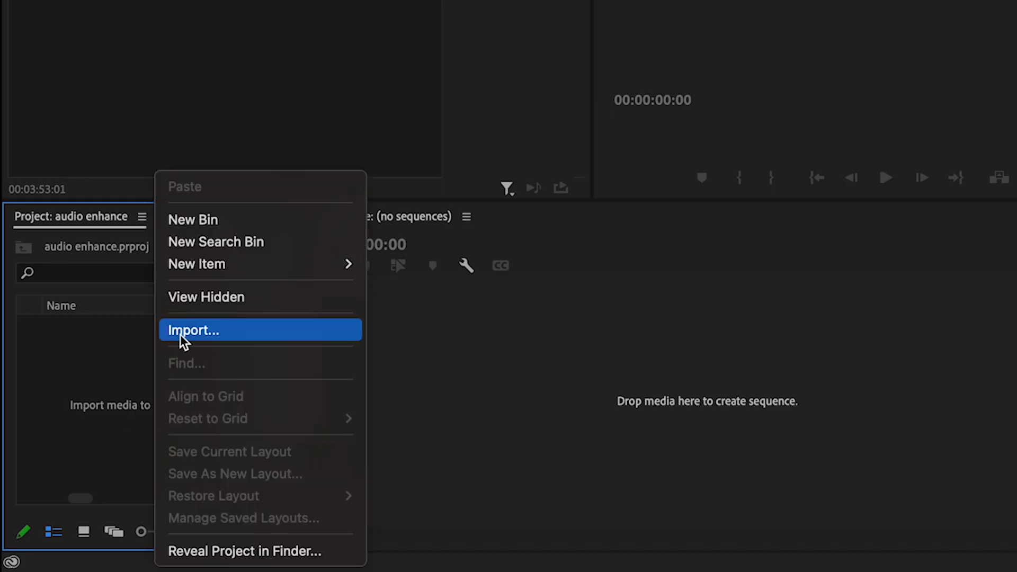
left_click(180, 334)
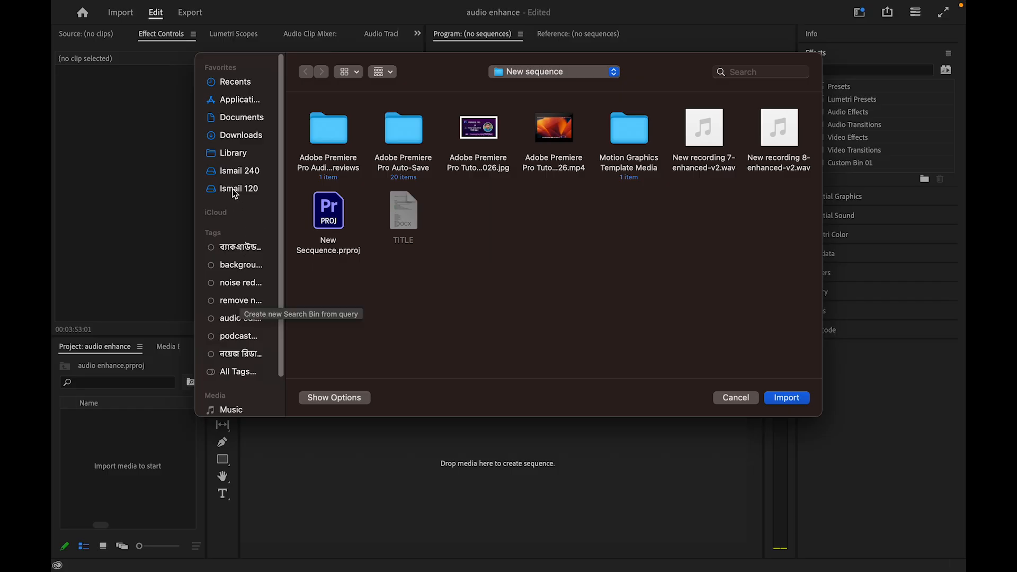
left_click(235, 172)
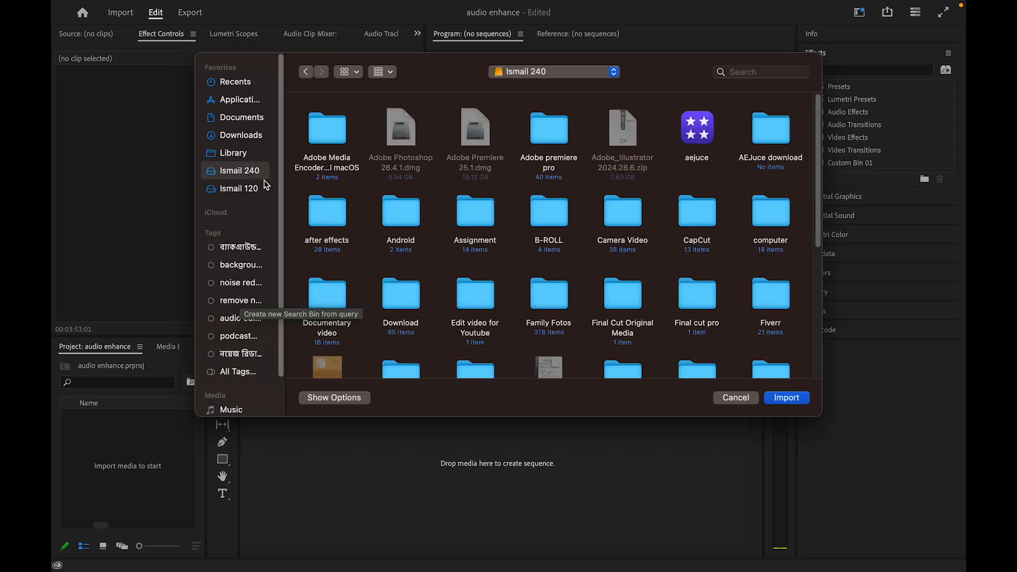
left_click(551, 223)
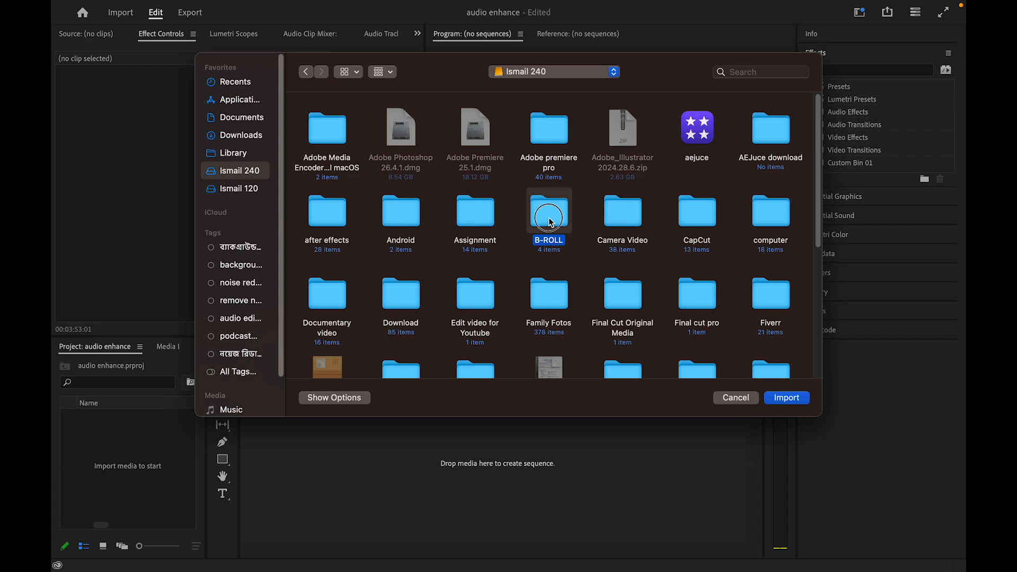
double_click(551, 223)
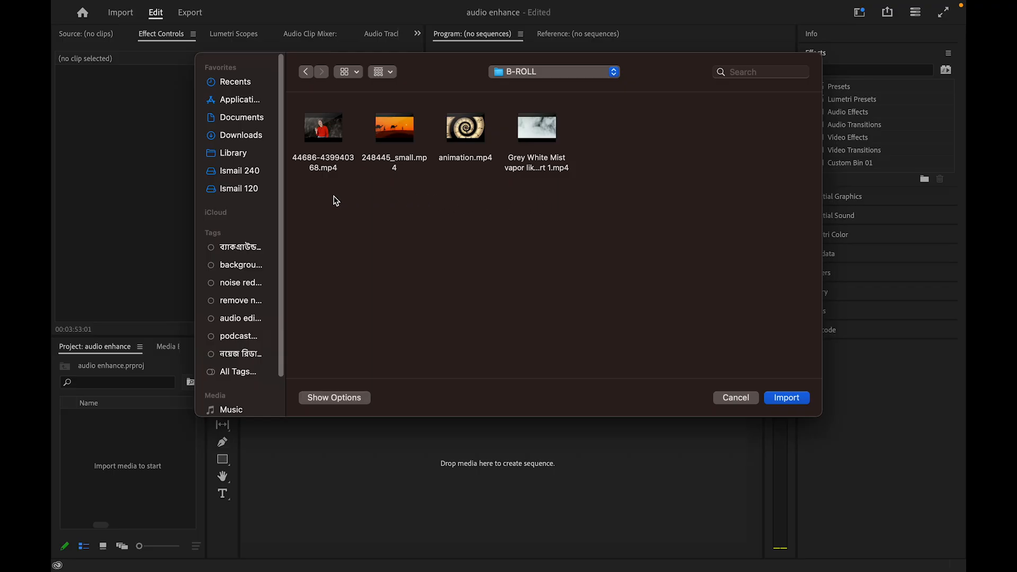
left_click(336, 133)
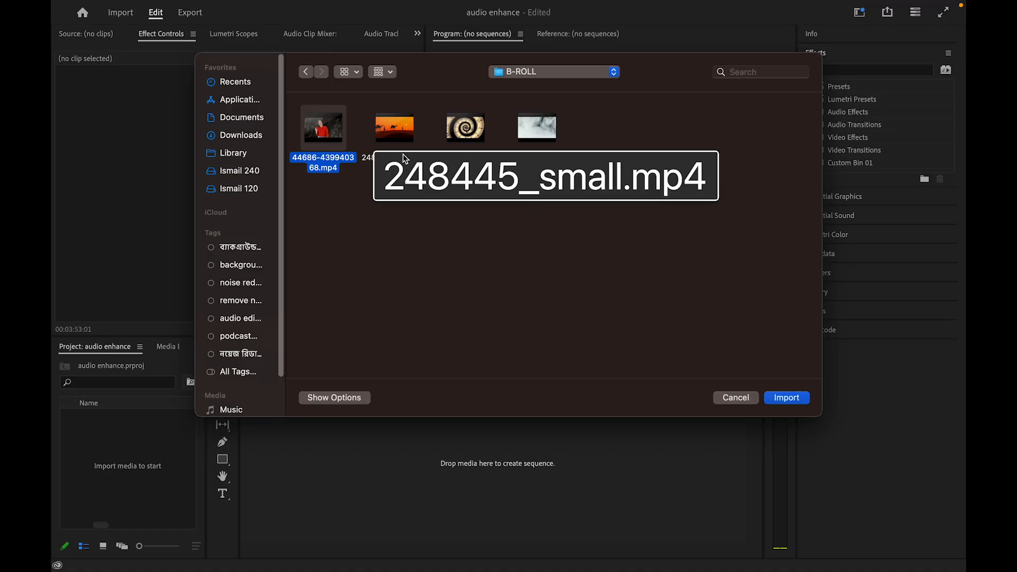
left_click(397, 133, "super")
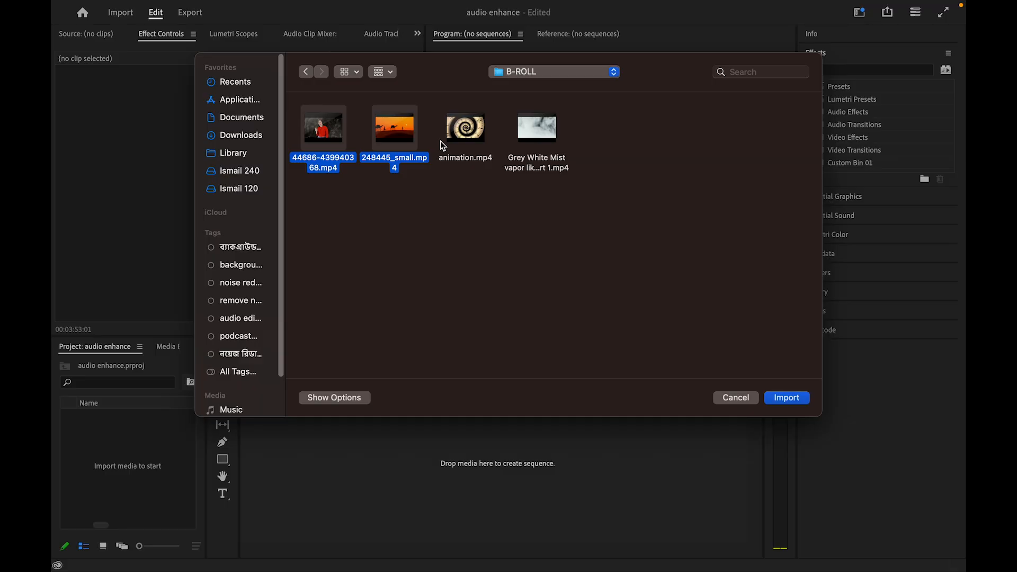
left_click(507, 153, "super")
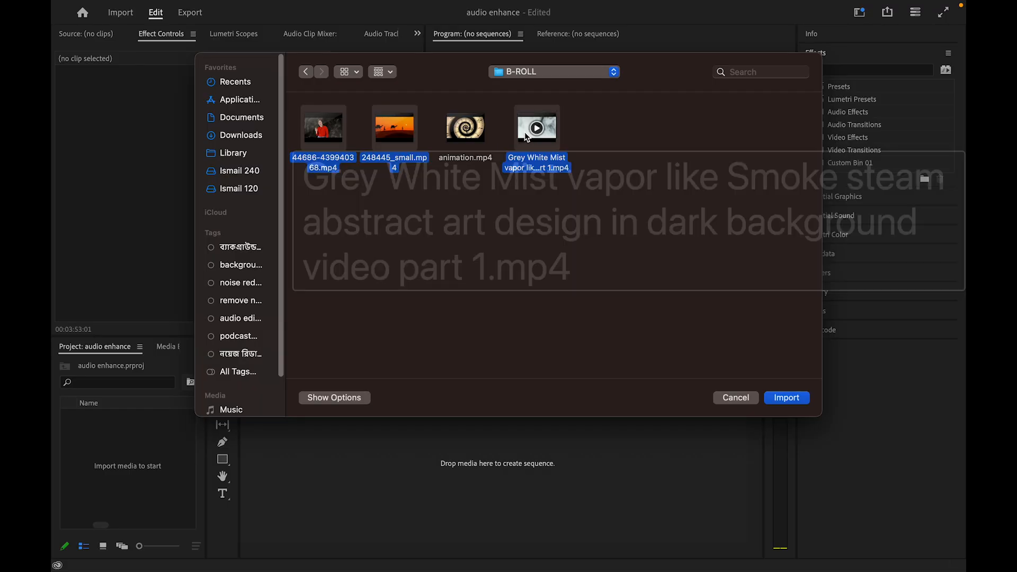
left_click(466, 130, "super")
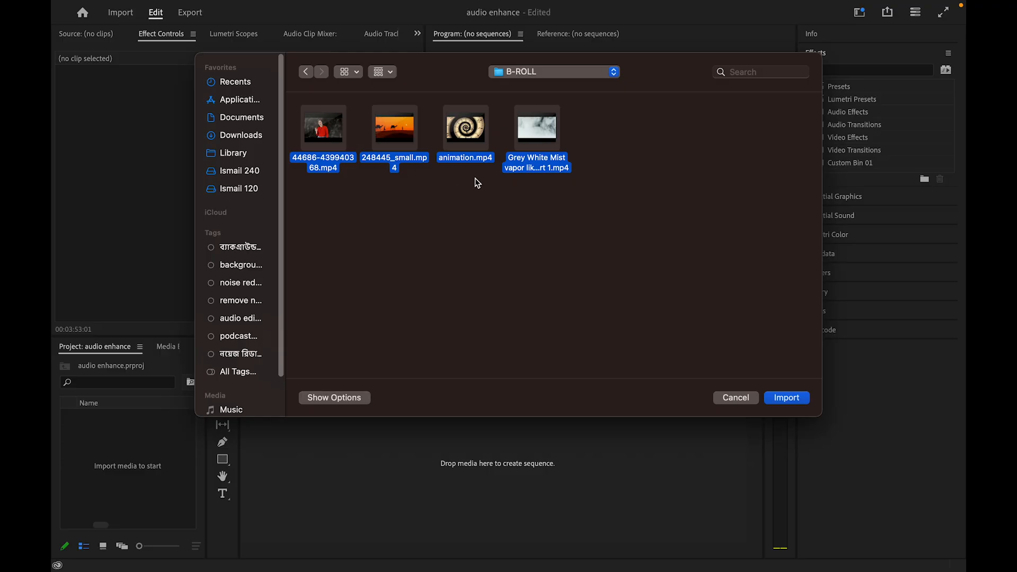
left_click(786, 398)
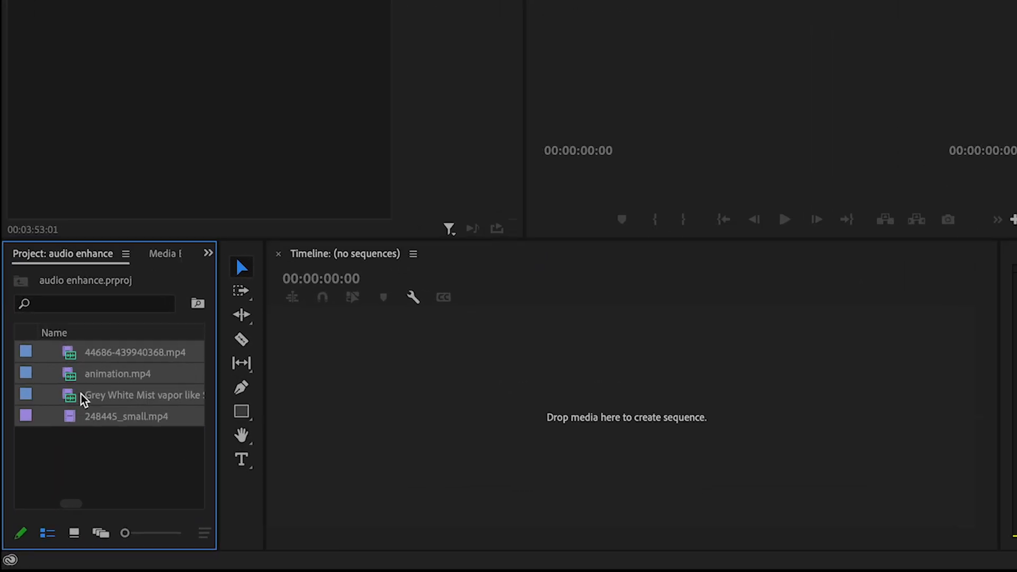
left_click(130, 443)
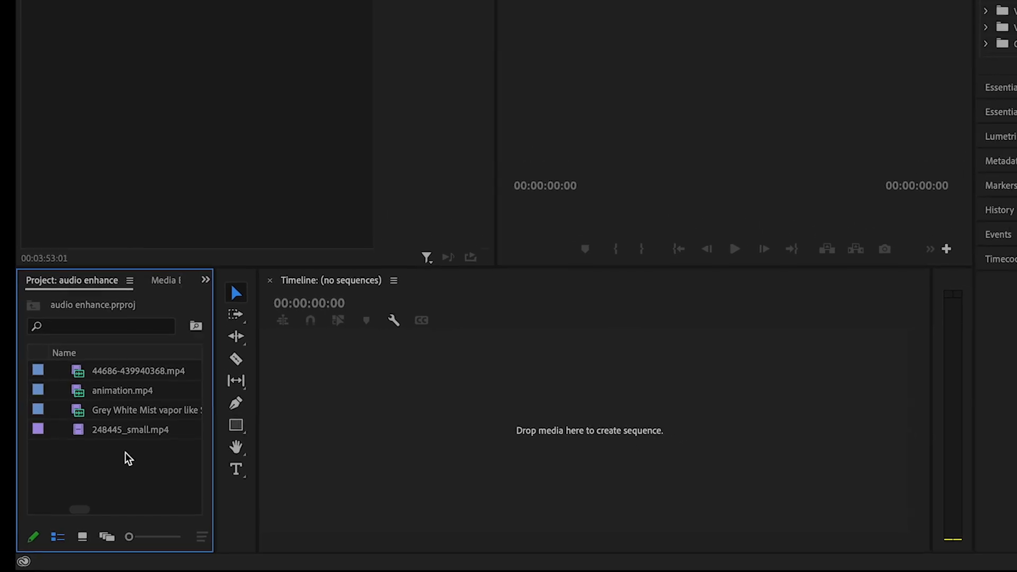
- Import New recording 6-enhanced-v2.wav, New recording 9-enhanced-v2.wav and New recording 9.m4a from the Youtube Channel's audio enhance folder
right_click(109, 467)
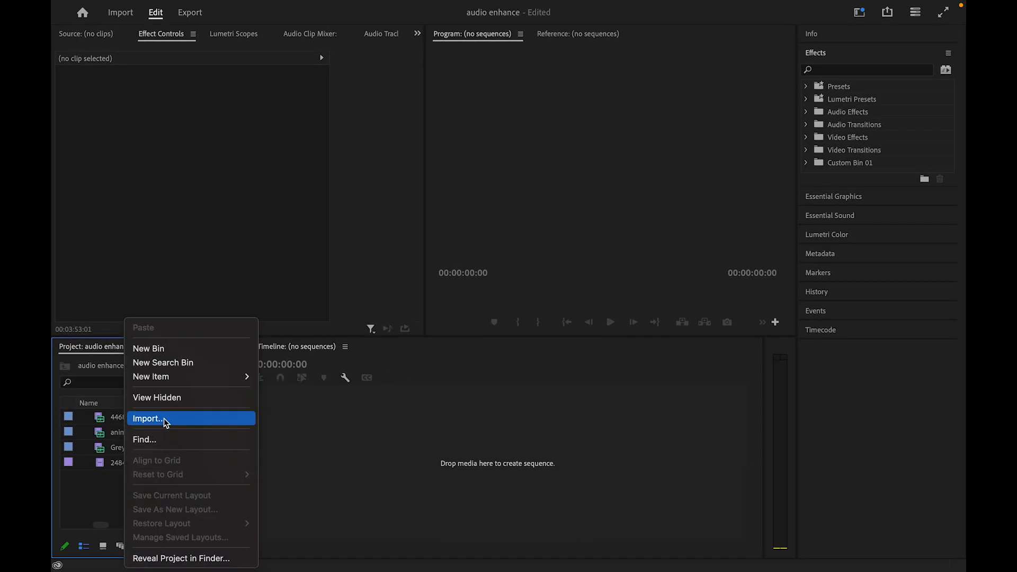
left_click(187, 418)
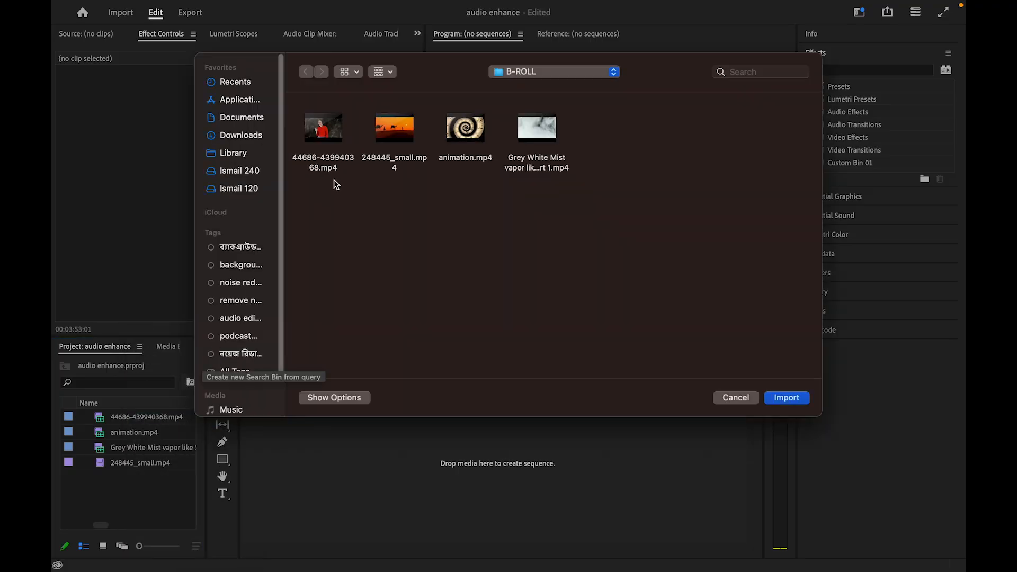
left_click(230, 173)
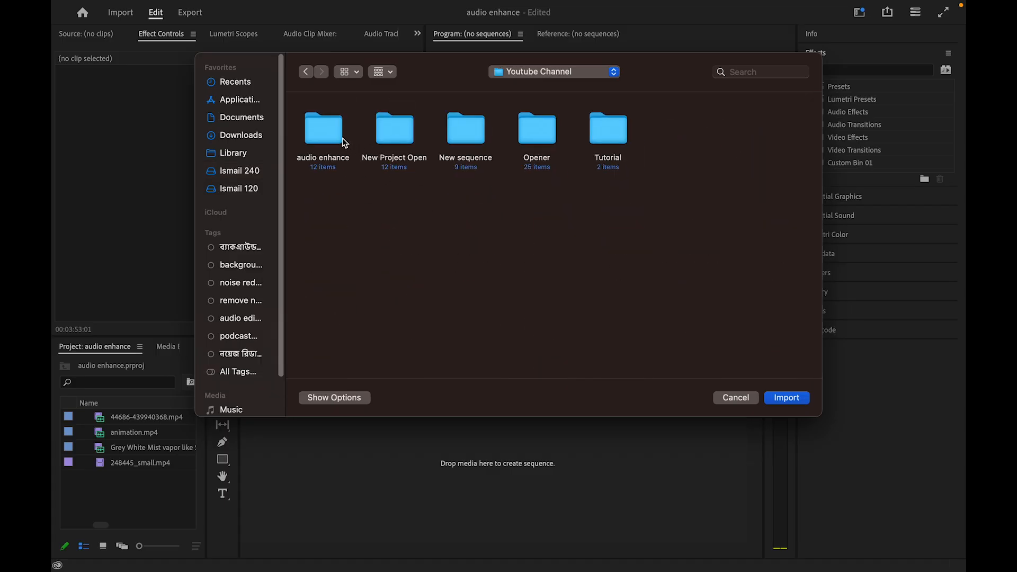
double_click(343, 141)
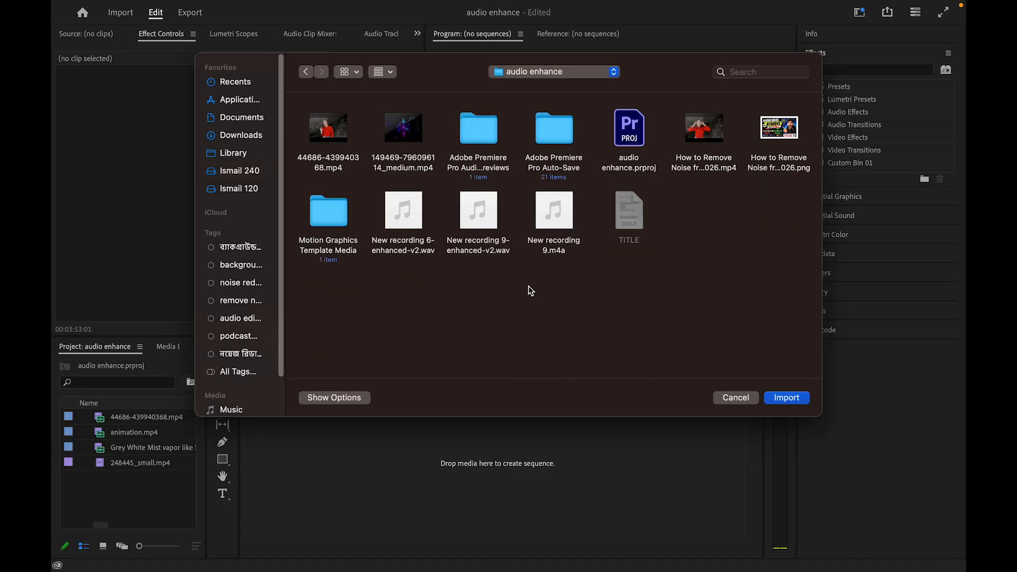
left_click_drag(545, 283, 429, 228)
left_click(789, 404)
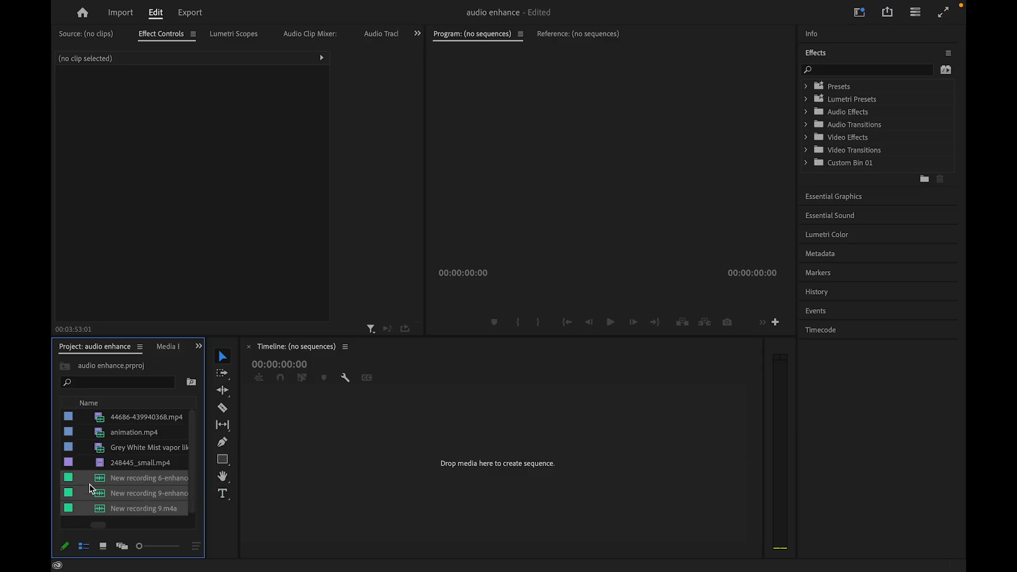
- Look through the imported media as thumbnails in icon view, return to list view and clear the selection
left_click(102, 546)
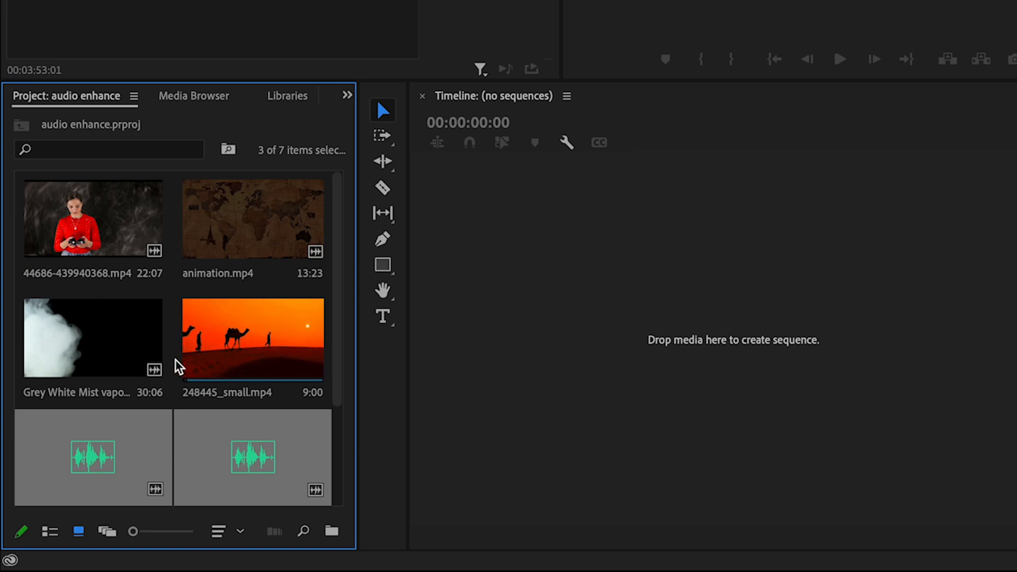
scroll(77, 413, "down", 3)
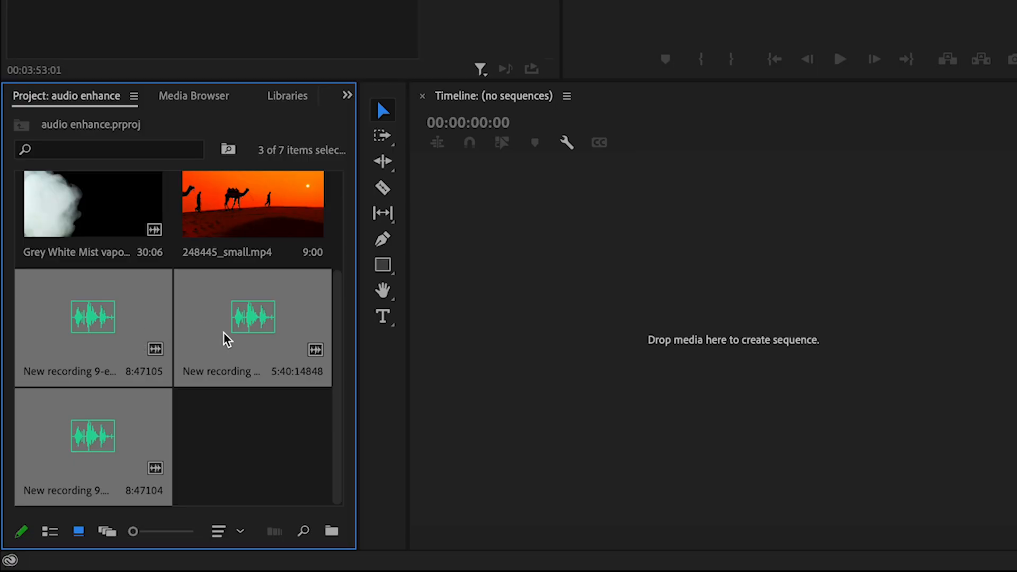
scroll(193, 344, "up", 3)
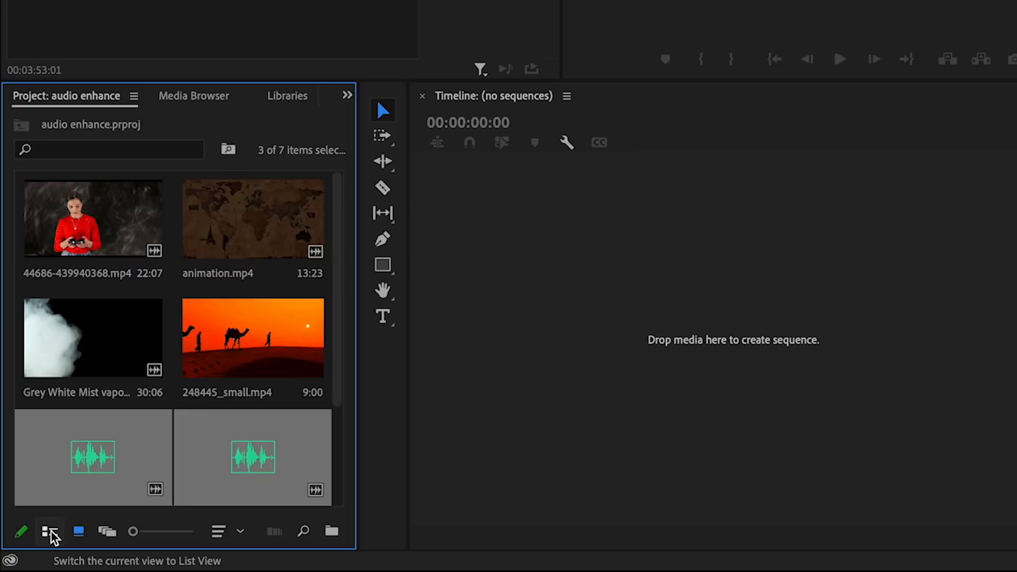
left_click(53, 531)
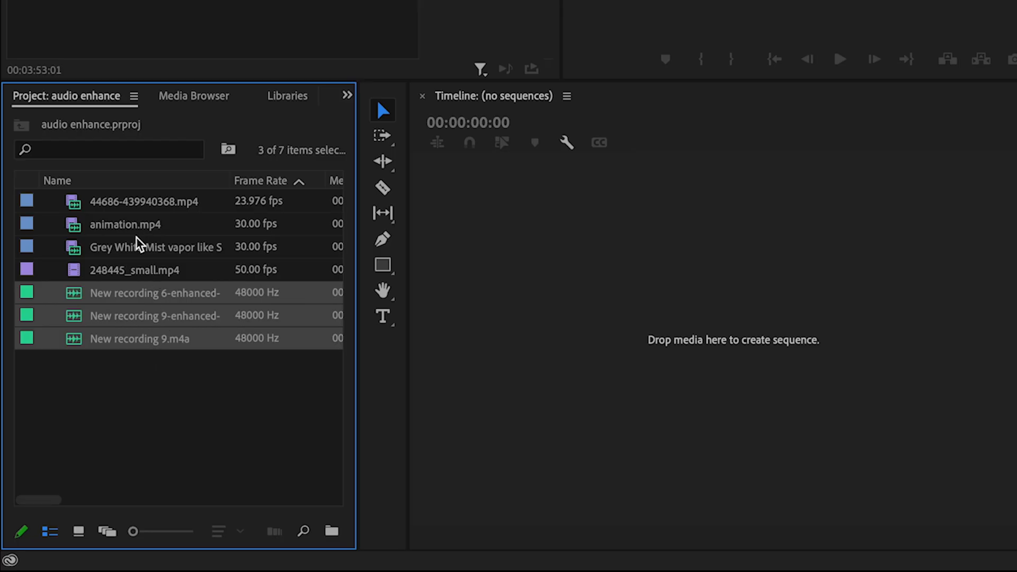
left_click(144, 368)
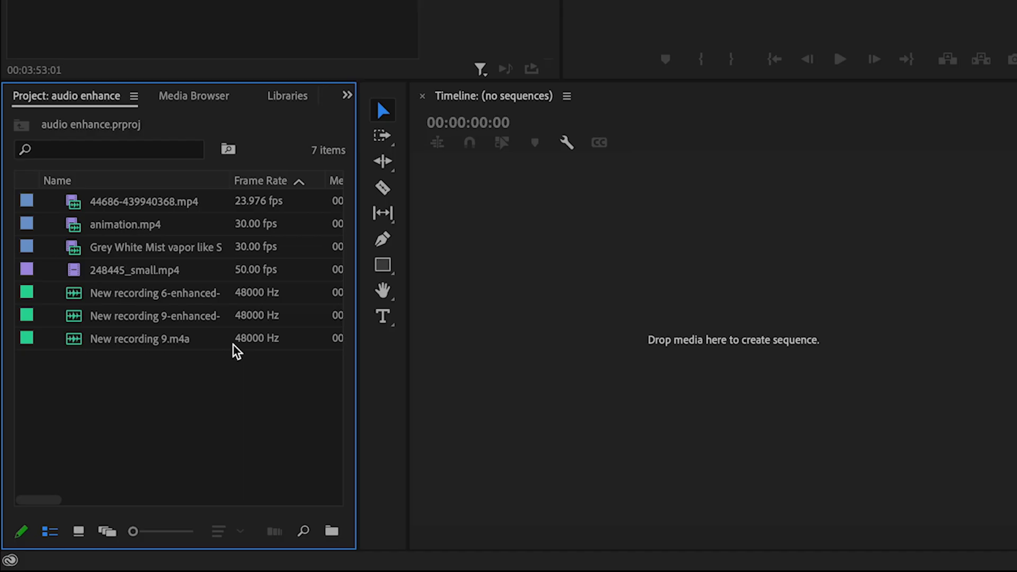
- Create a new bin named Video in the project
right_click(135, 392)
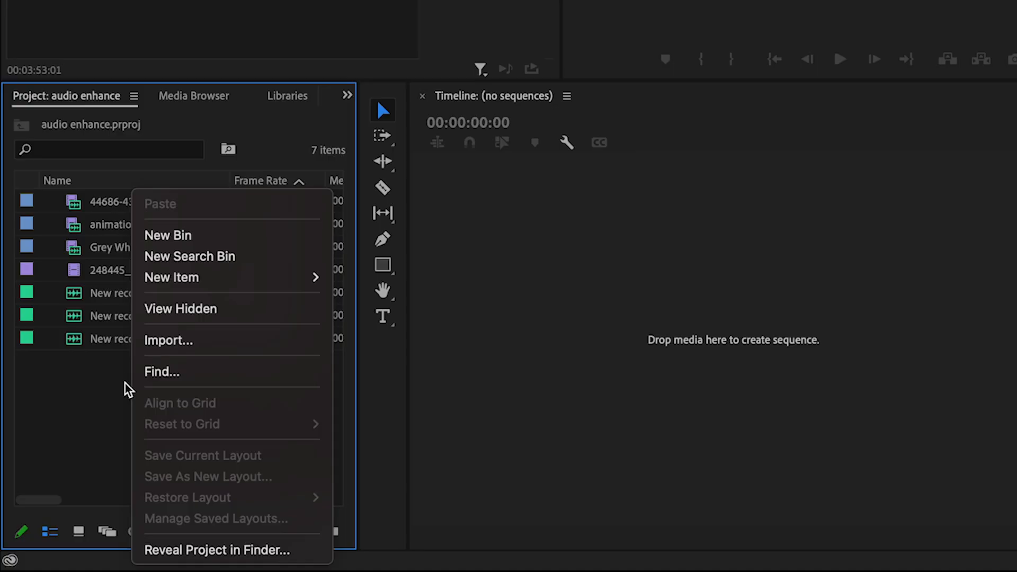
left_click(265, 235)
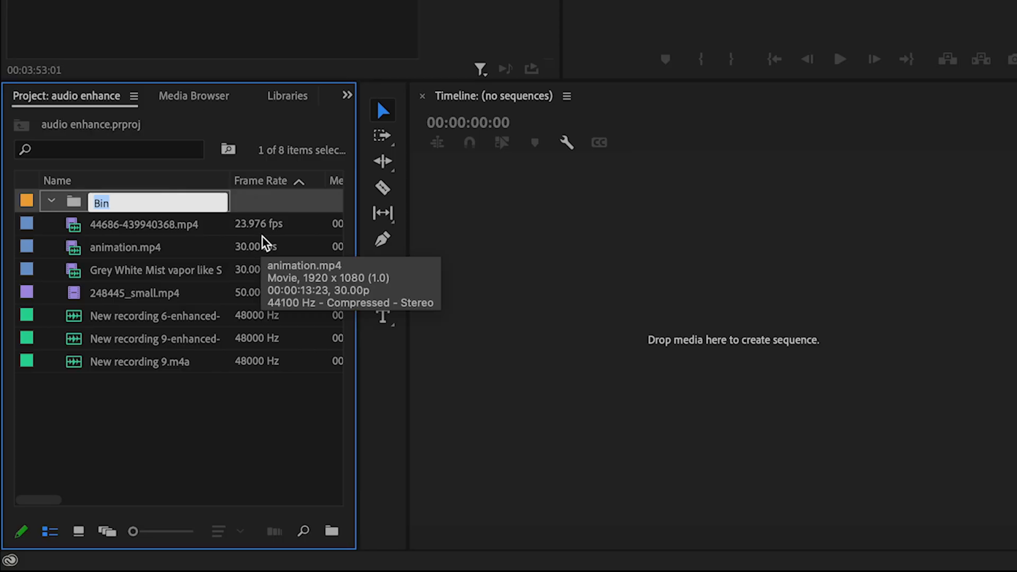
type("Video")
key("Tab")
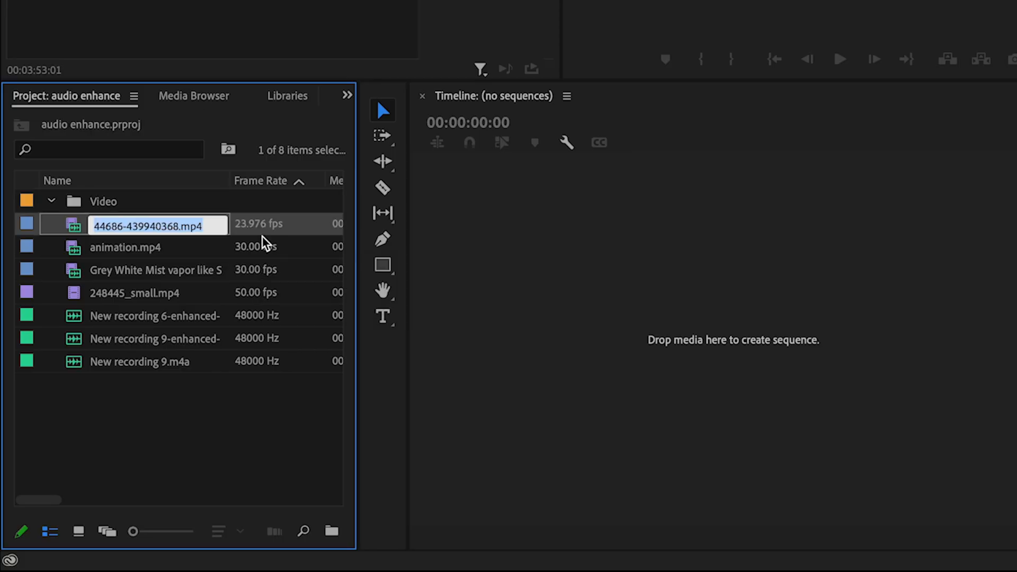
left_click(113, 423)
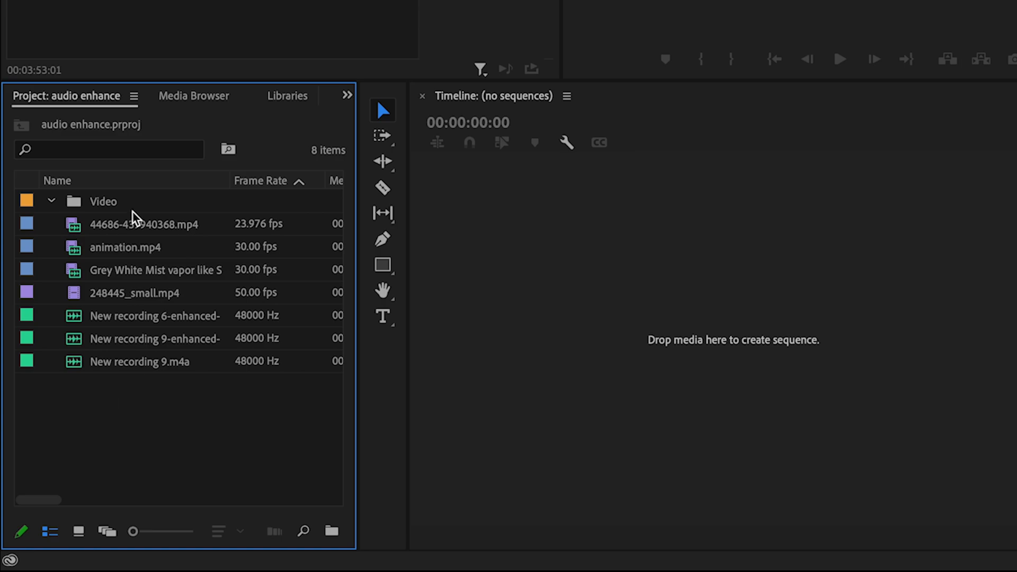
- Move the four mp4 clips into the Video bin and collapse the bin
left_click_drag(53, 224, 82, 300)
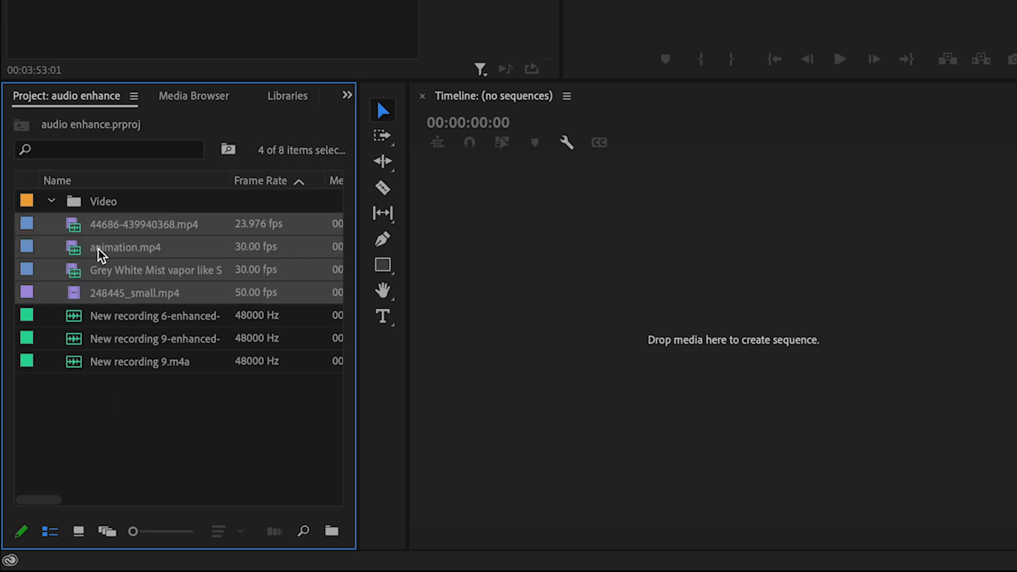
left_click_drag(127, 227, 93, 203)
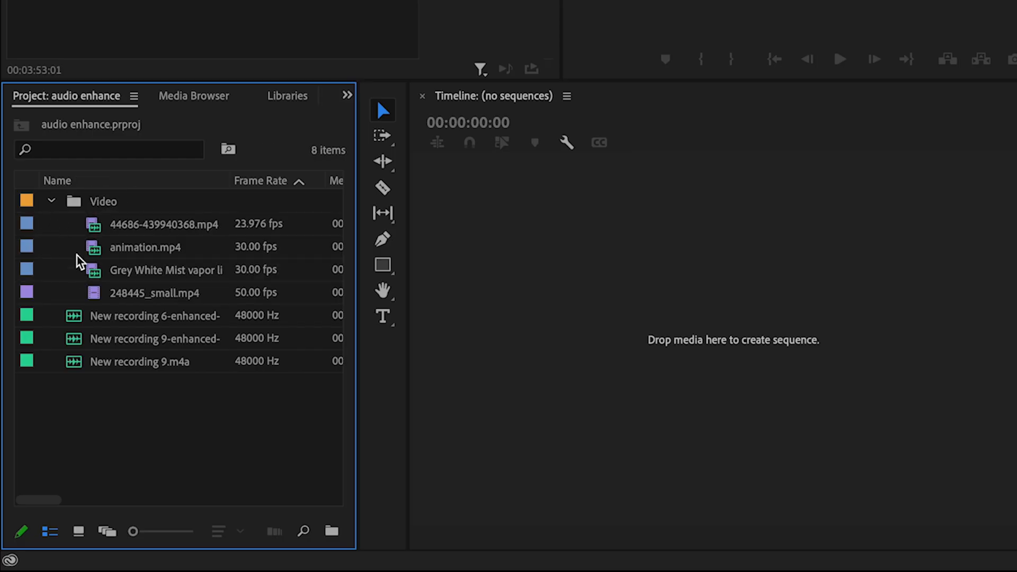
left_click(53, 202)
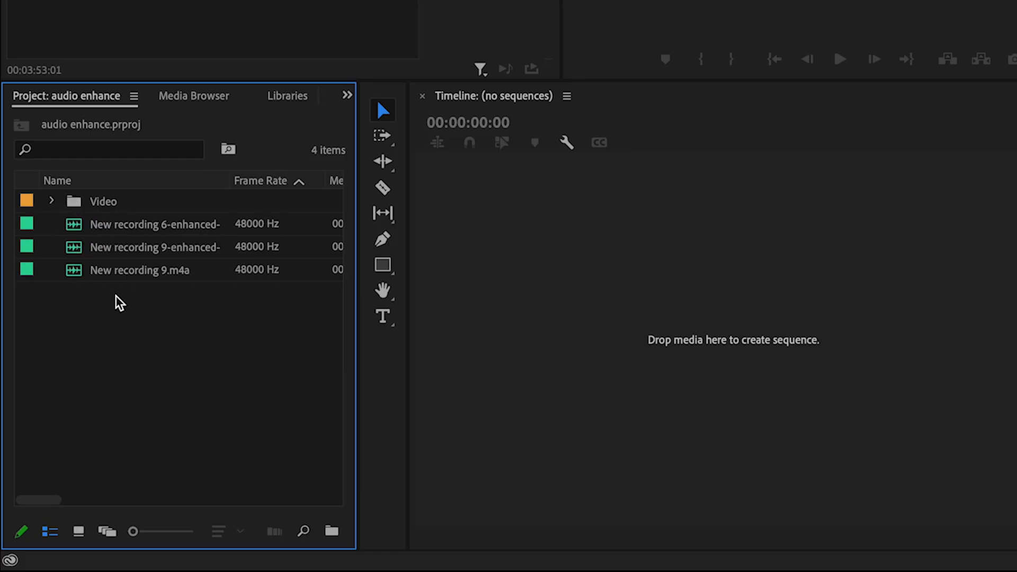
- Create a second project bin named Audio
right_click(96, 333)
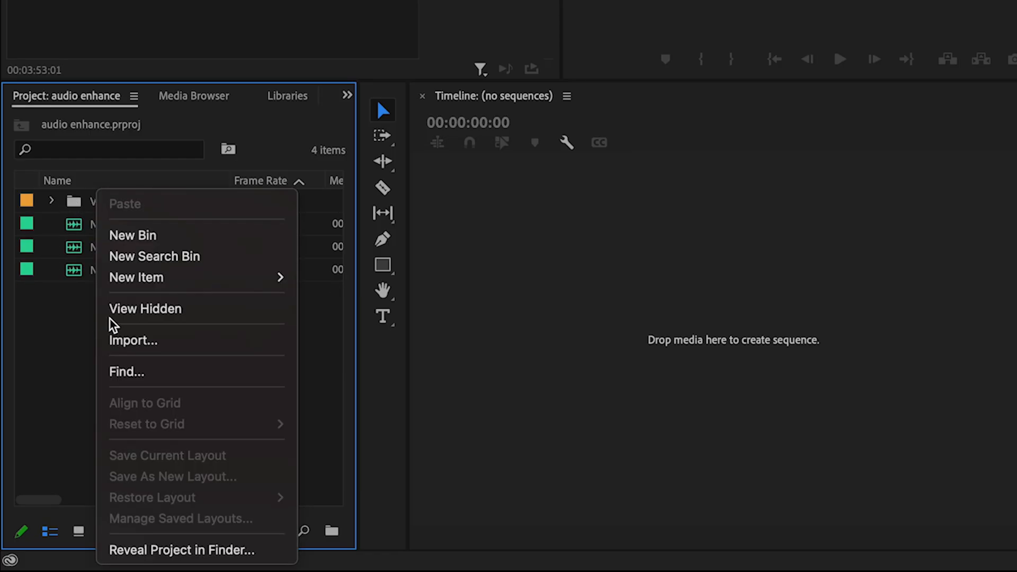
left_click(138, 243)
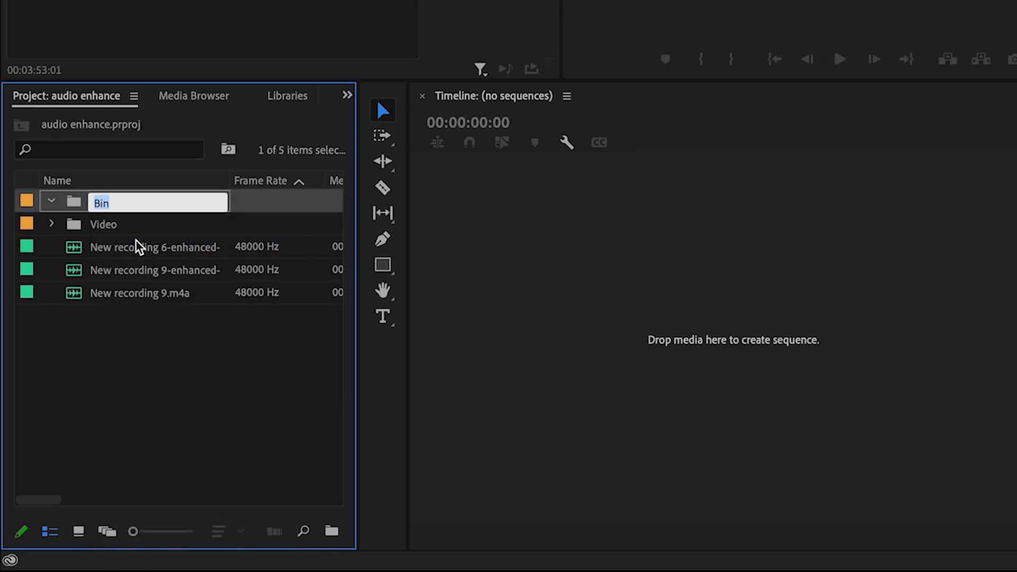
type("A")
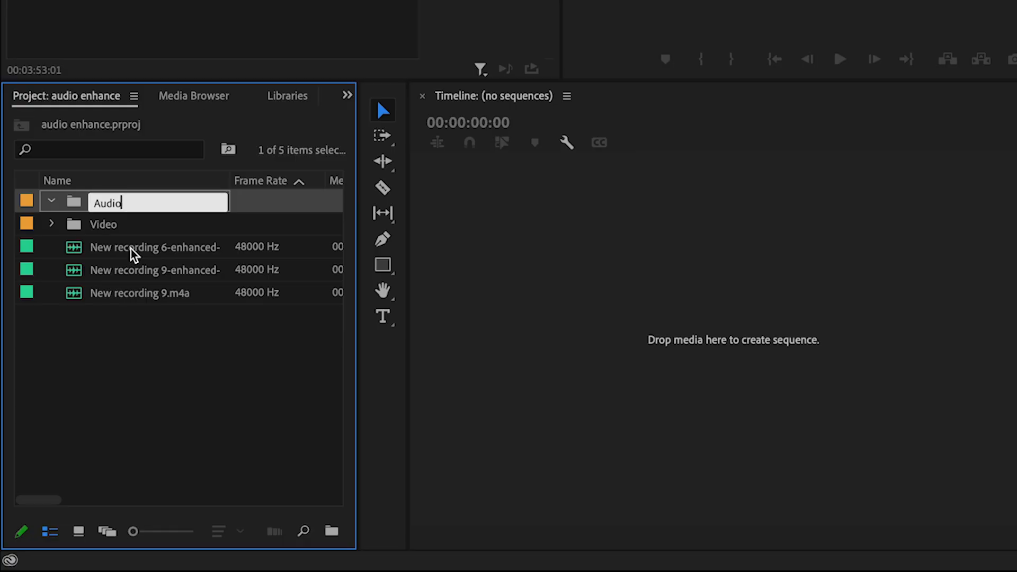
type("udio")
key("Tab")
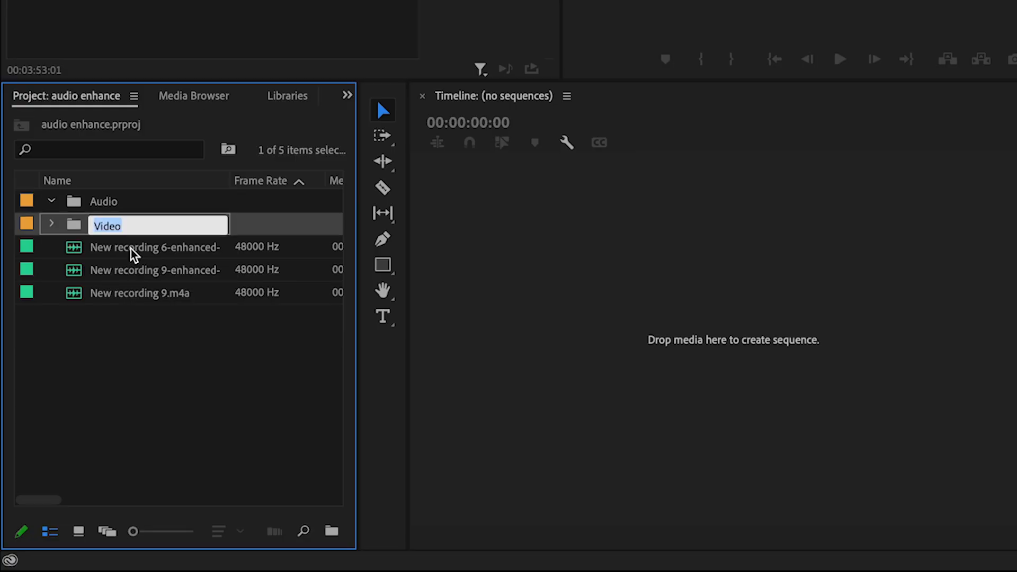
left_click(108, 338)
- Move the three audio recordings into the Audio bin, check the Video bin's contents and leave both bins collapsed
left_click_drag(141, 344, 101, 203)
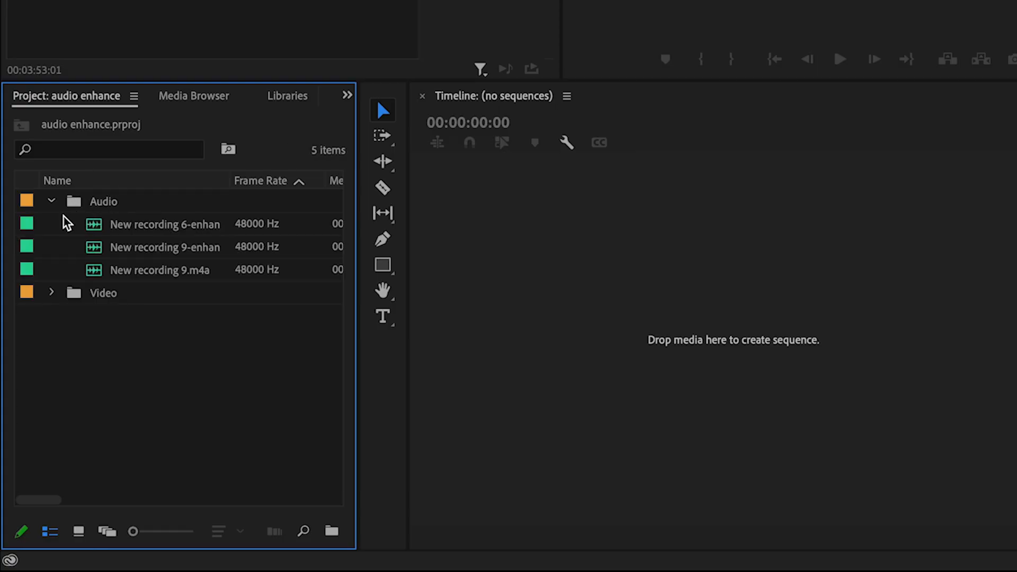
left_click(52, 202)
left_click(51, 224)
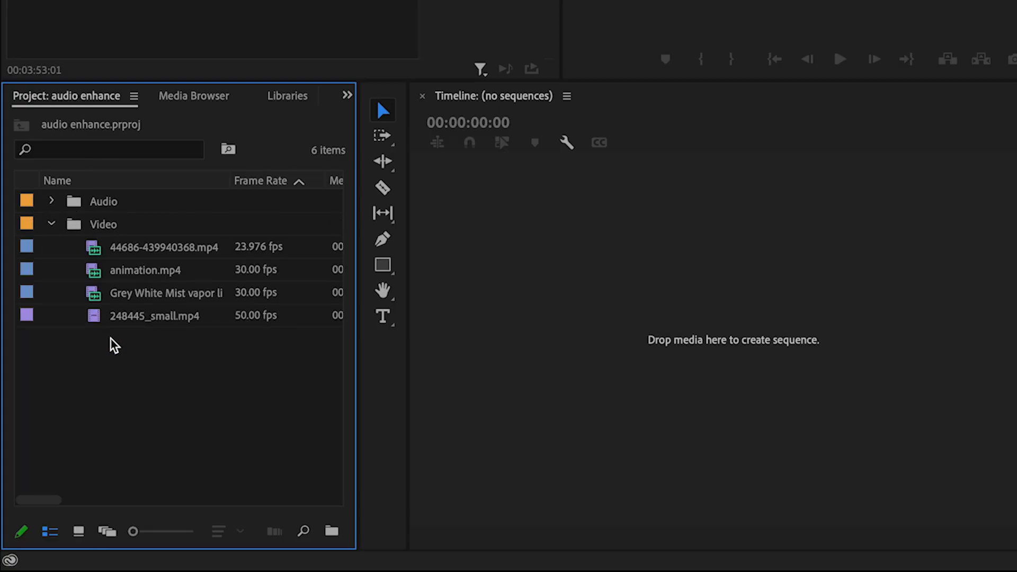
left_click(51, 225)
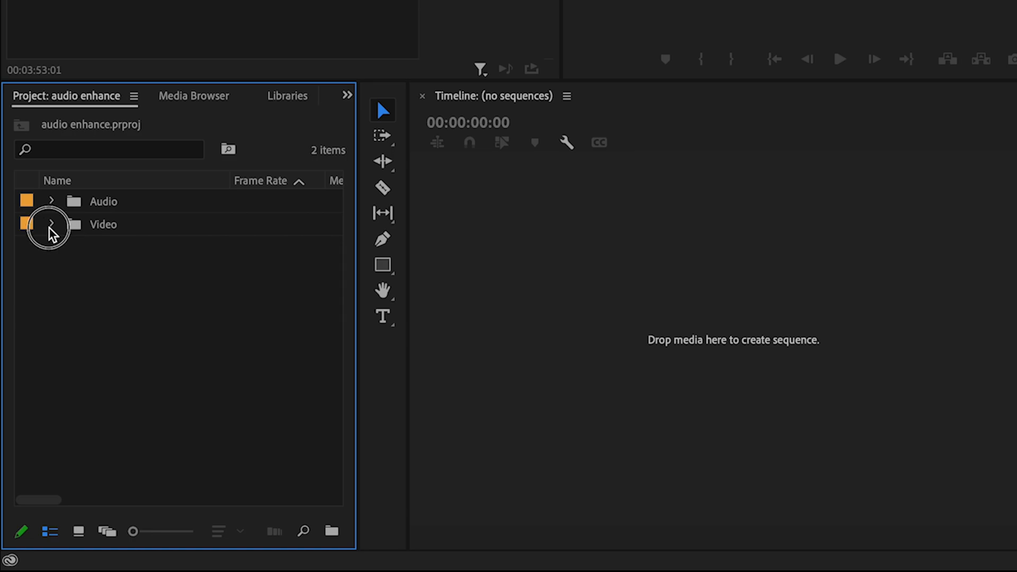
- Check the Audio bin's contents, then delete both the Video and Audio bins from the project
left_click(51, 202)
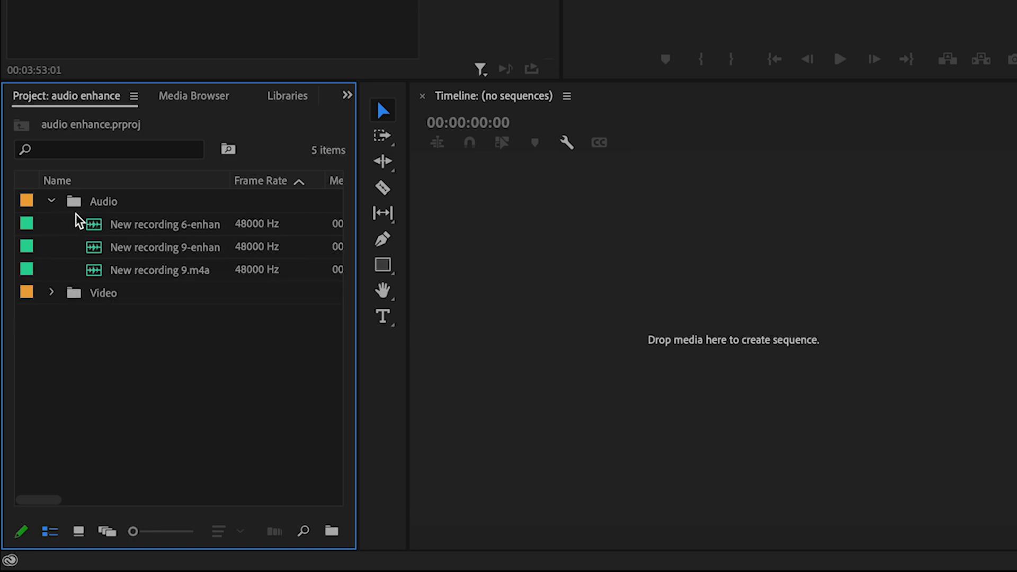
left_click(50, 202)
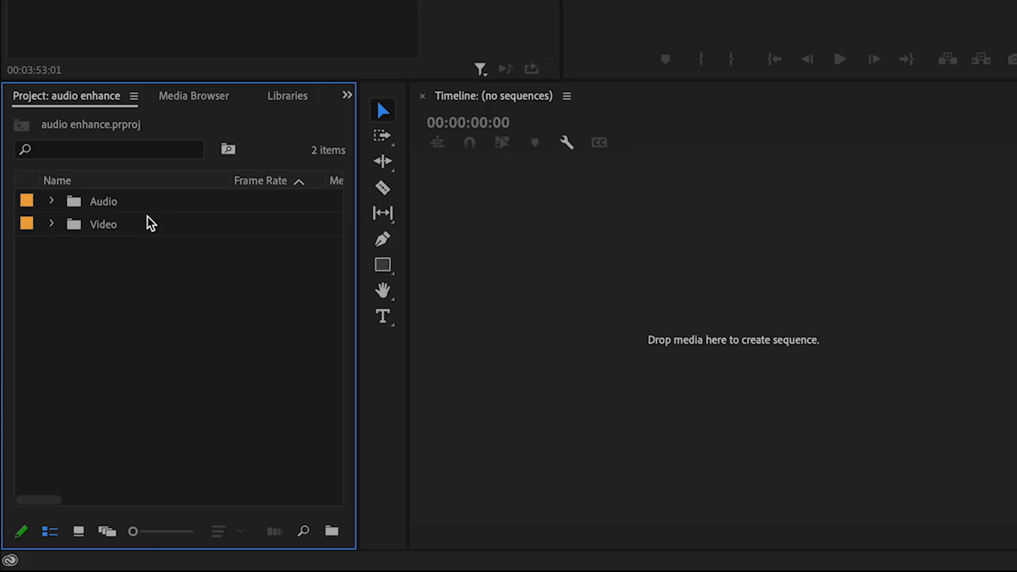
left_click(162, 227)
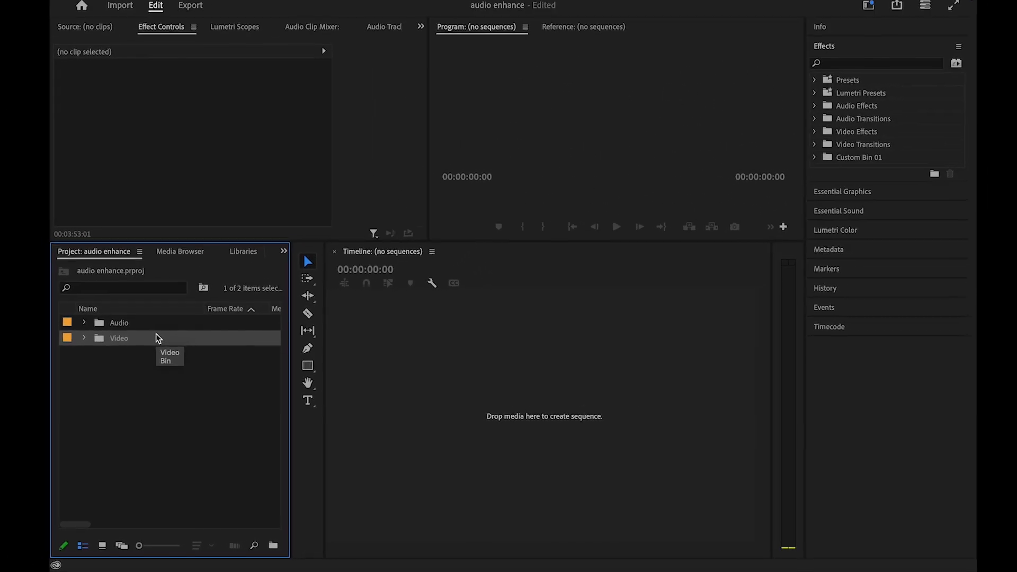
key("BackSpace")
left_click(148, 325)
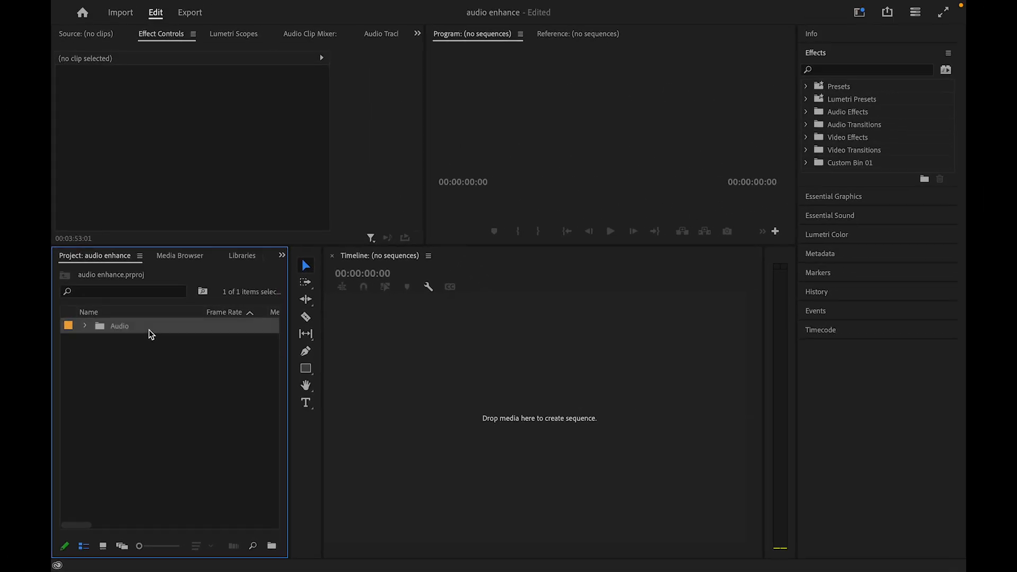
key("BackSpace")
- Switch to Finder and import all four mp4 clips from the B-ROLL folder into the empty project
left_click(237, 552)
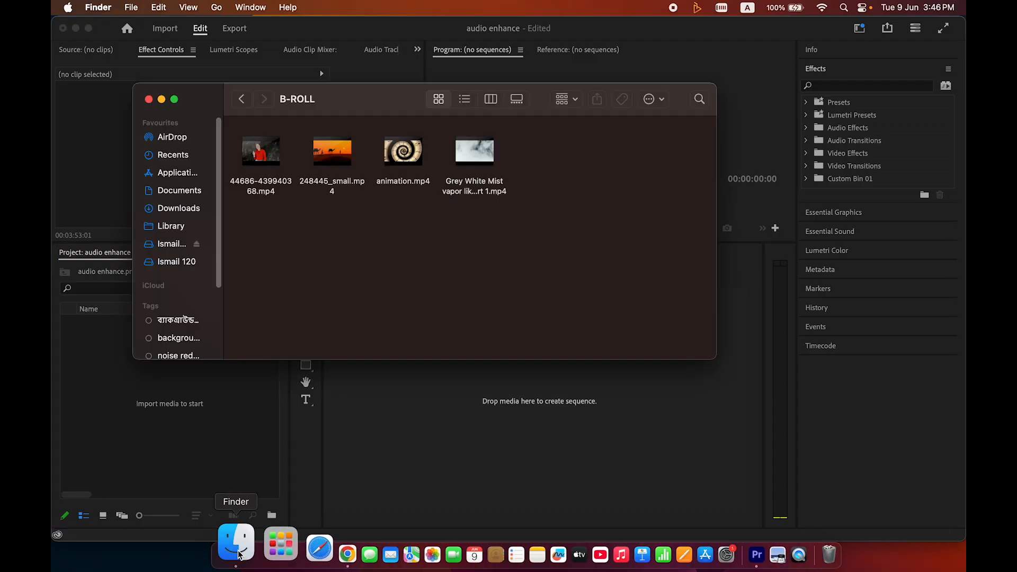
left_click_drag(373, 105, 574, 85)
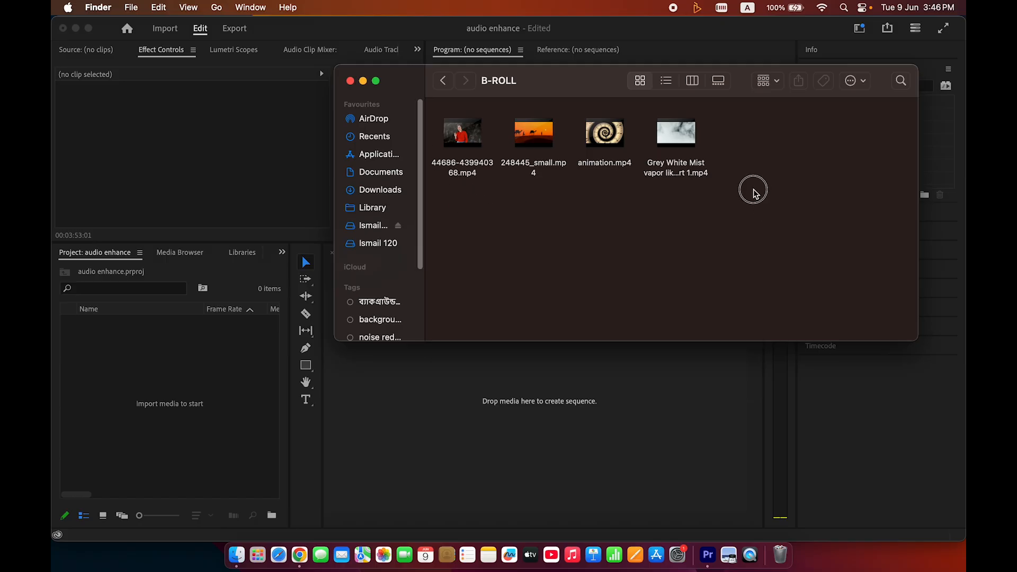
left_click_drag(762, 198, 463, 136)
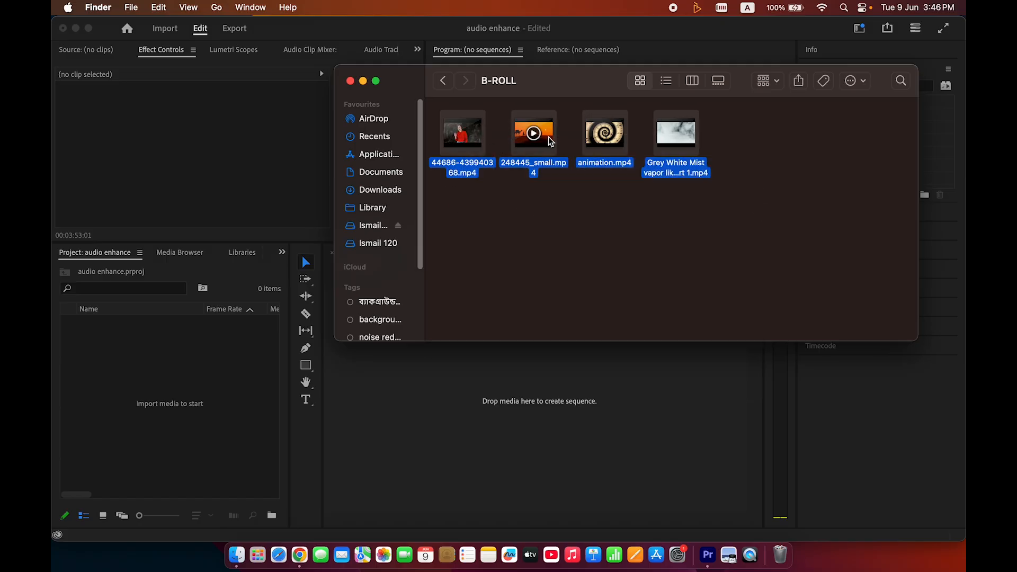
left_click_drag(550, 141, 181, 376)
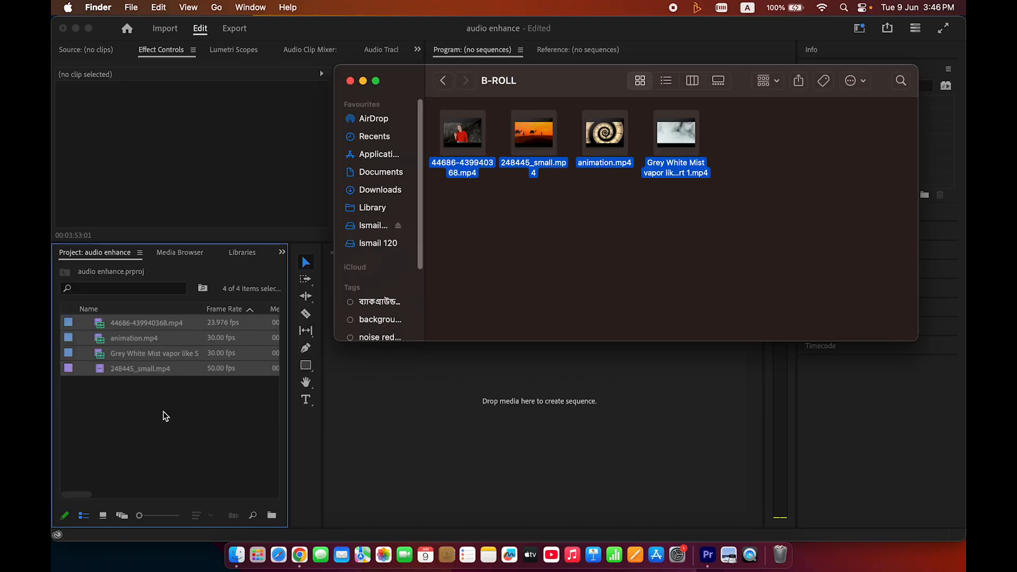
- Create a sequence from animation.mp4 in the empty timeline and enlarge the Program Monitor in height and width
left_click_drag(132, 339, 472, 396)
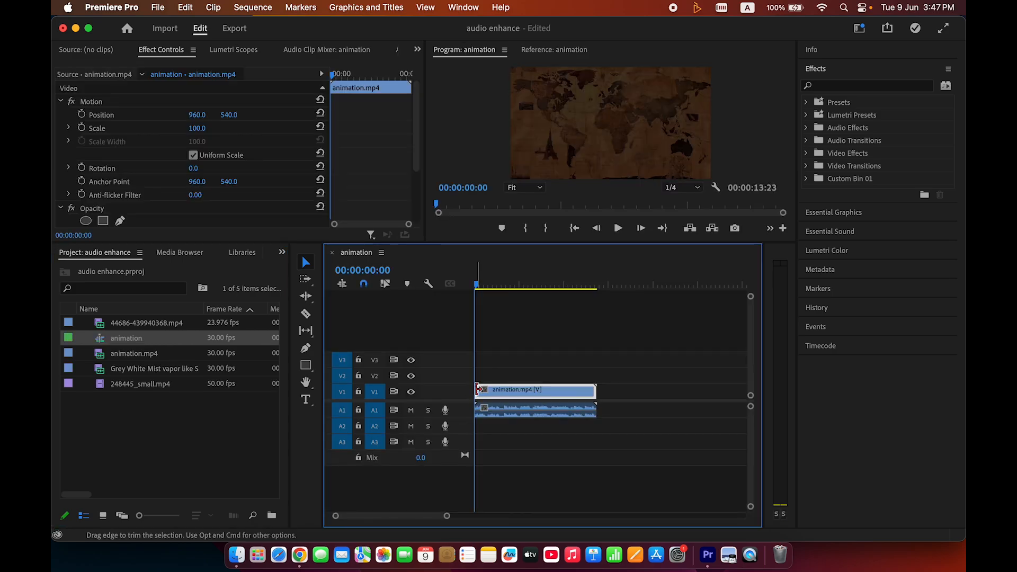
left_click_drag(508, 244, 513, 303)
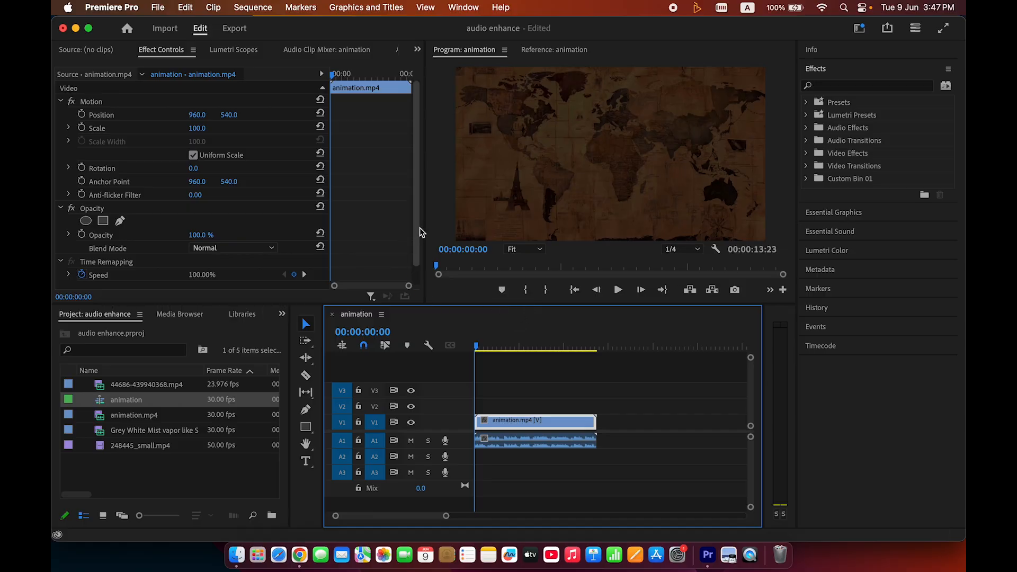
left_click_drag(424, 221, 329, 229)
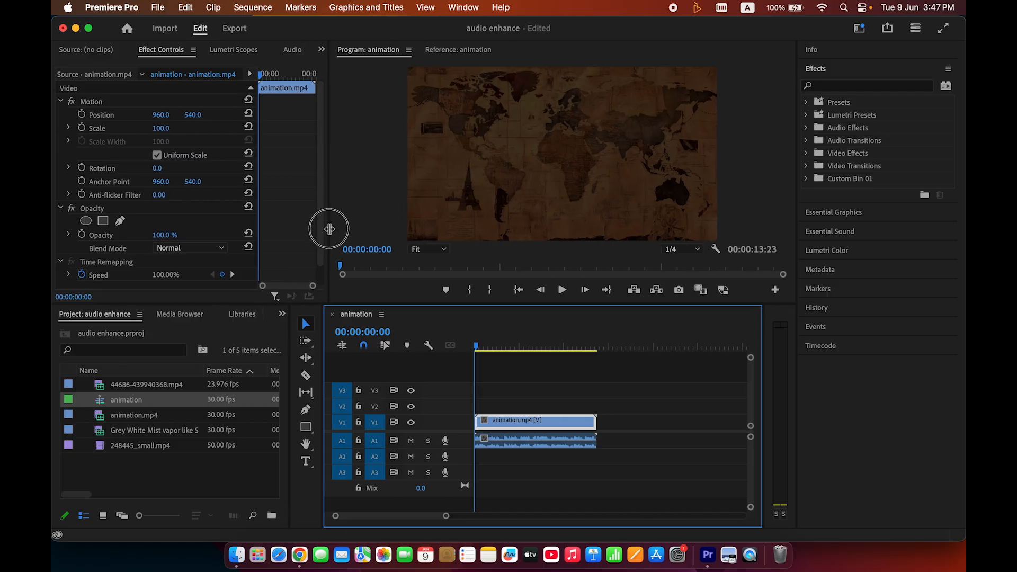